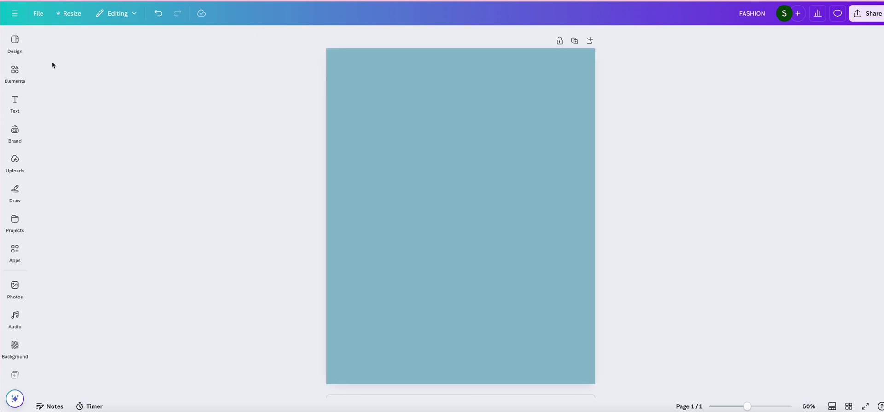
# Add an arch shape and enlarge it to nearly the page width, centred and resting on the page's bottom edge
pyautogui.click(15, 72)
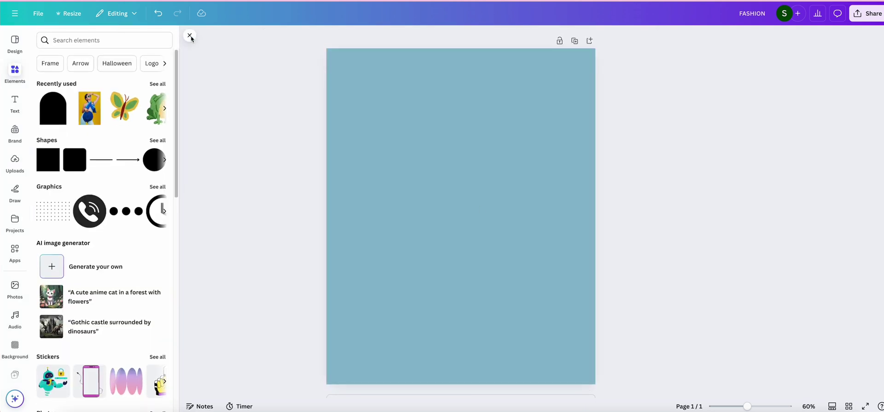
pyautogui.click(157, 140)
pyautogui.scroll(-1, 132, 388)
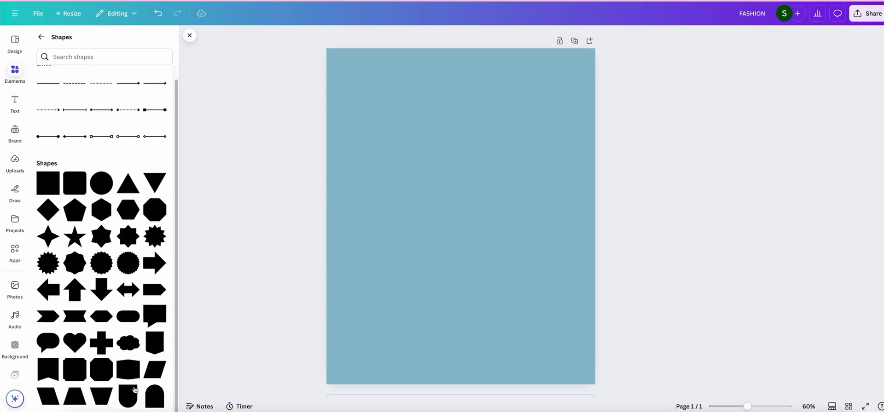
pyautogui.click(152, 403)
pyautogui.moveTo(459, 232); pyautogui.dragTo(425, 140)
pyautogui.moveTo(450, 181); pyautogui.dragTo(601, 369)
pyautogui.moveTo(566, 310); pyautogui.dragTo(517, 264)
pyautogui.moveTo(554, 332)
pyautogui.mouseDown()
pyautogui.moveTo(594, 380)
pyautogui.moveTo(567, 336)
pyautogui.mouseUp()
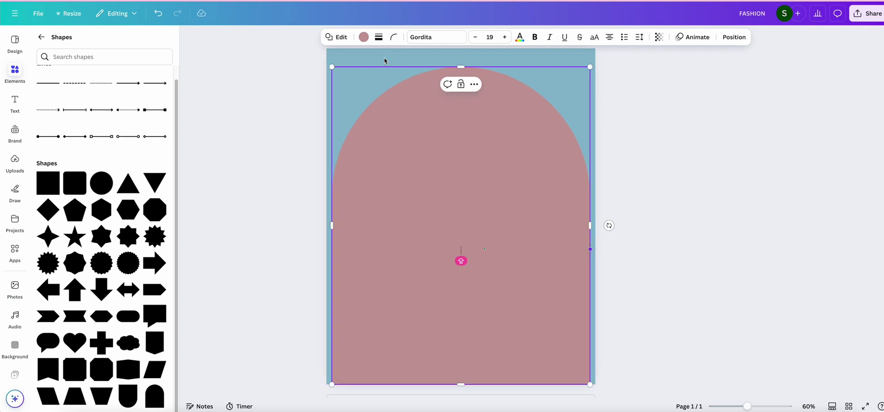
pyautogui.click(641, 115)
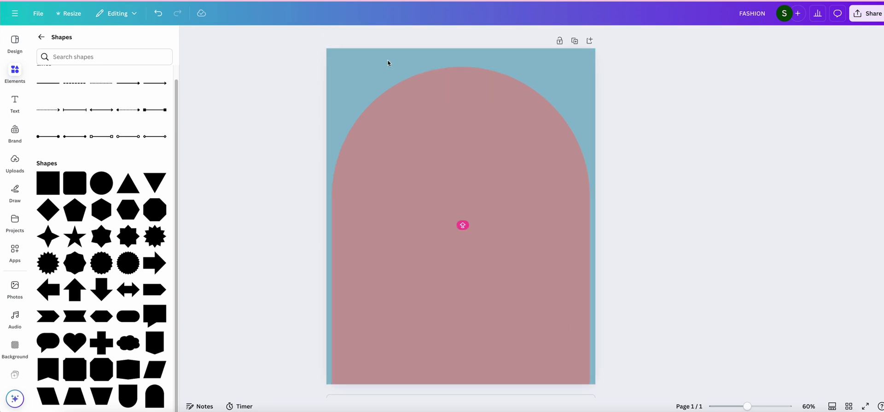
# Search the elements library for FASHION MODEL and show only the photo results
pyautogui.click(44, 37)
pyautogui.click(53, 42)
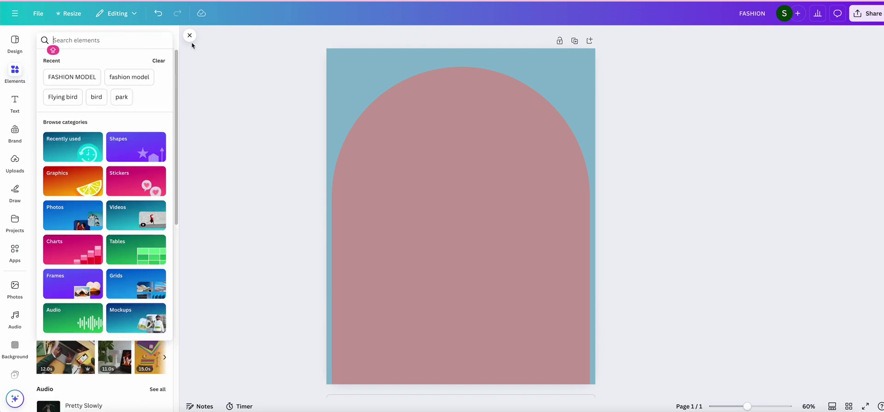
pyautogui.write('FAS')
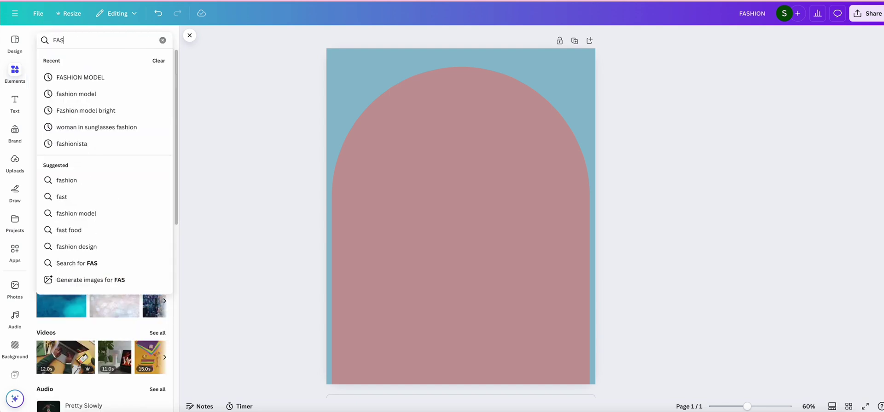
pyautogui.write('HION MODEL')
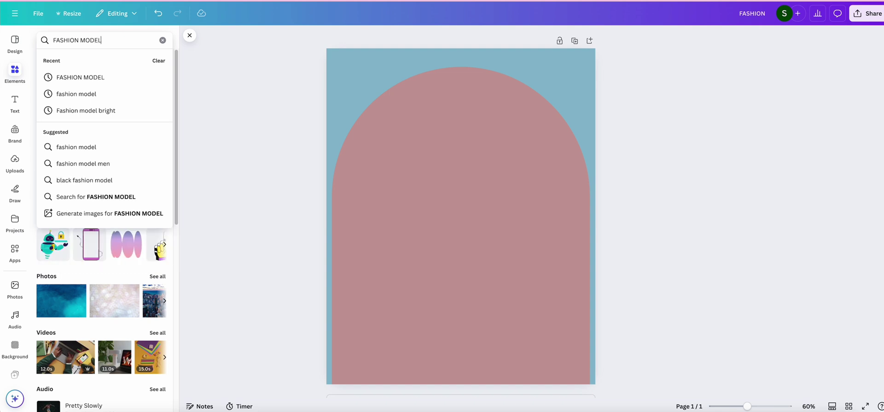
pyautogui.press('Return')
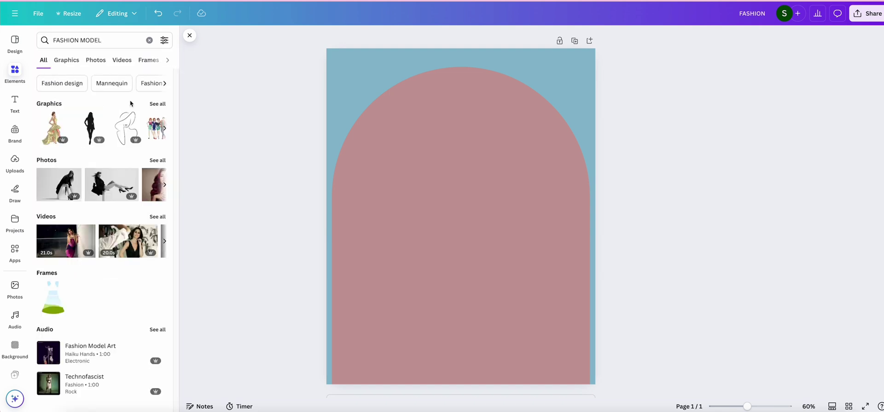
pyautogui.click(163, 160)
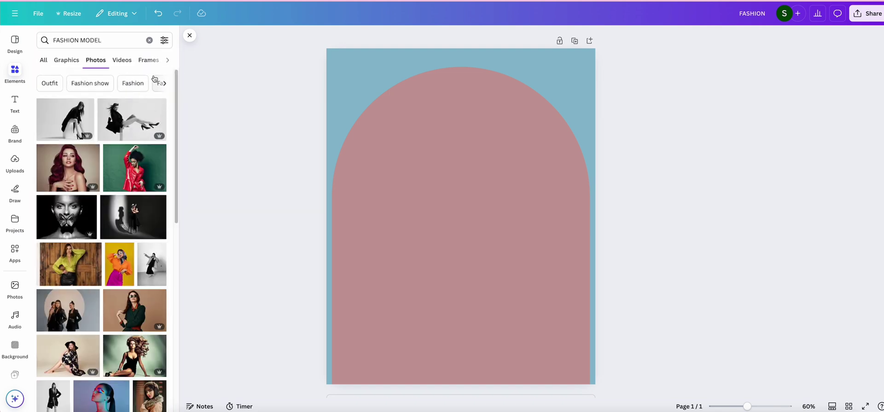
# Insert the photo of the woman in blue with a blue hat on a yellow background and centre it over the arch
pyautogui.scroll(-2, 128, 177)
pyautogui.scroll(-10, 128, 177)
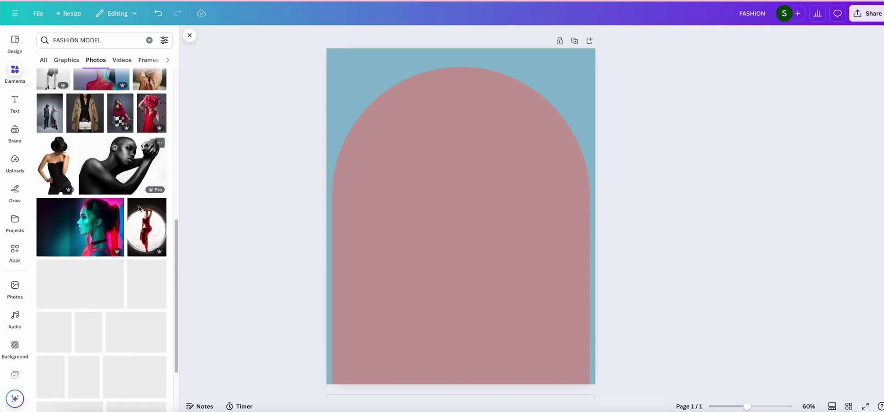
pyautogui.scroll(-10, 142, 206)
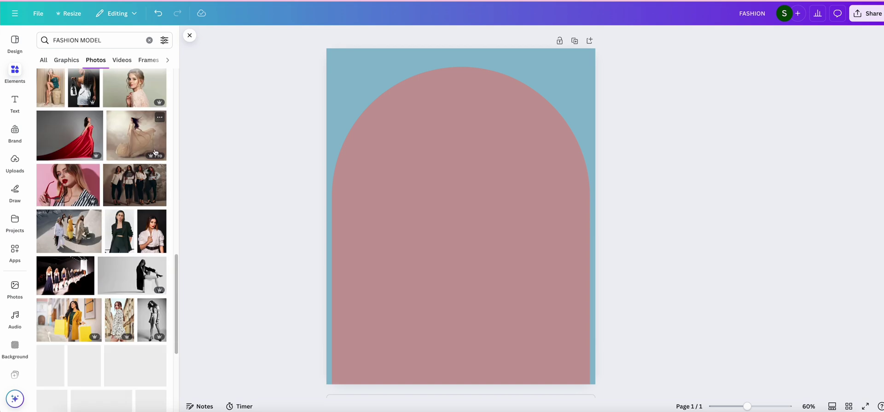
pyautogui.scroll(-6, 142, 206)
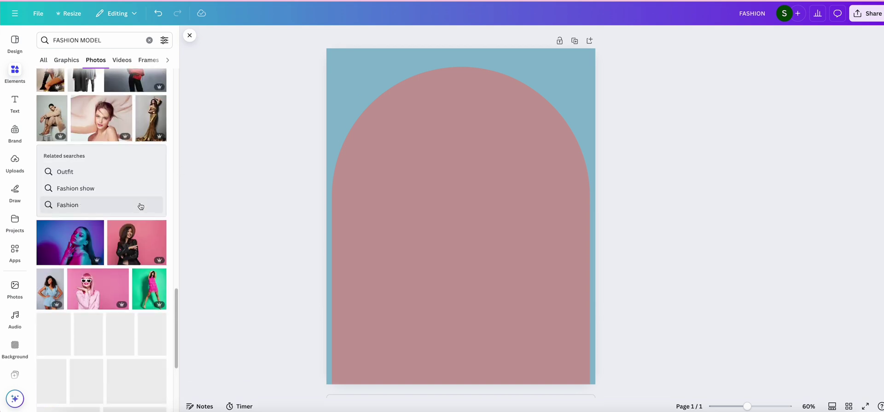
pyautogui.scroll(-2, 140, 205)
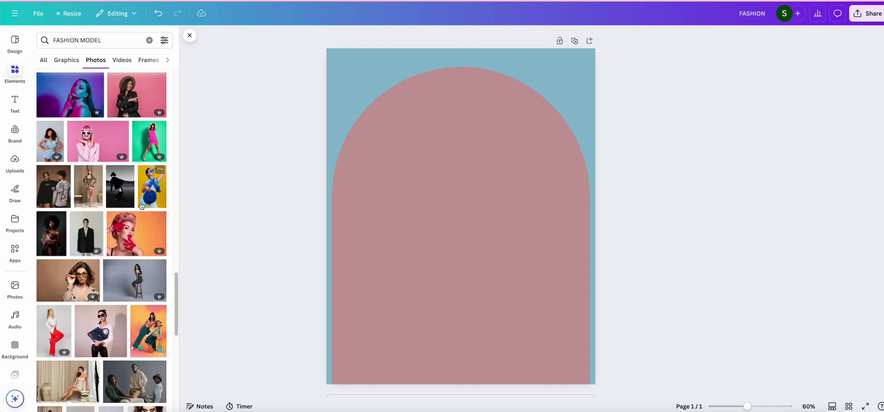
pyautogui.click(156, 181)
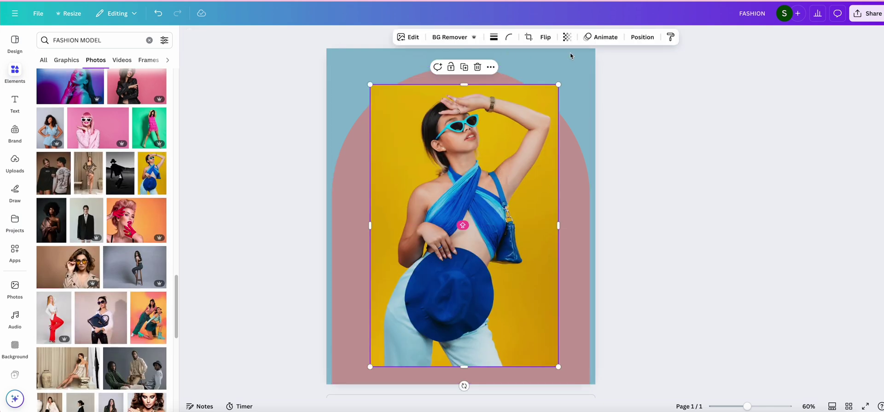
pyautogui.moveTo(487, 175); pyautogui.dragTo(485, 181)
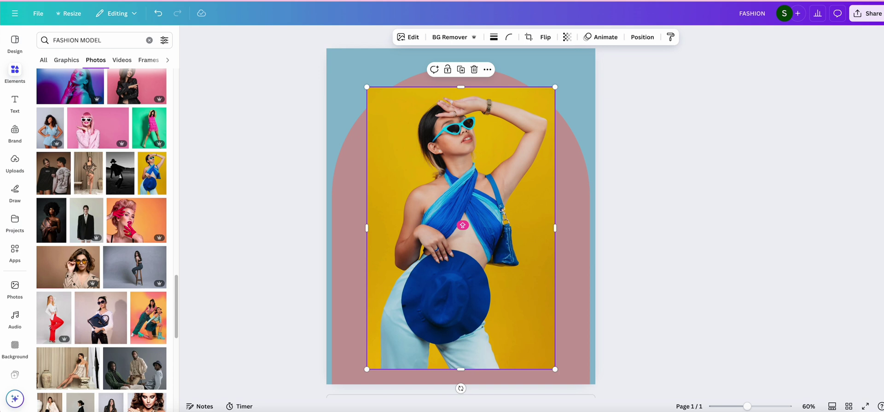
pyautogui.moveTo(463, 225); pyautogui.dragTo(463, 230)
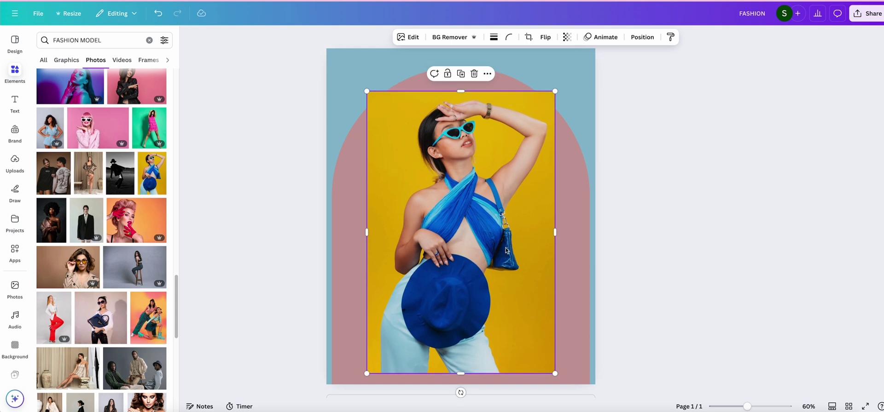
# Remove the model photo's background and enlarge the cutout so it is centred and reaches the page's bottom edge
pyautogui.click(464, 40)
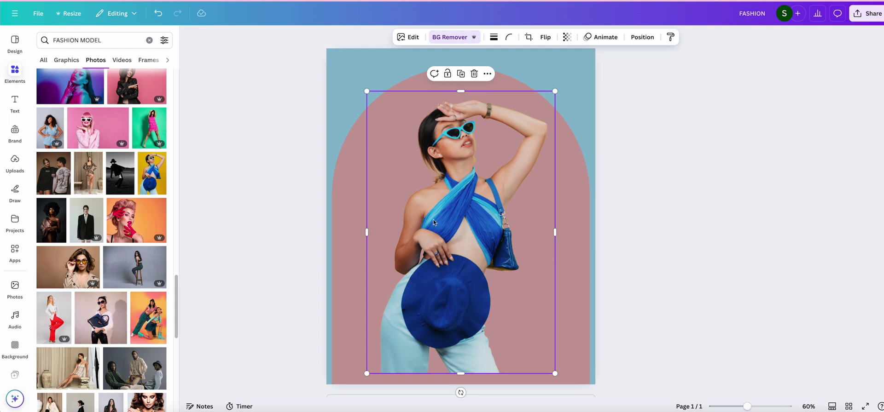
pyautogui.moveTo(555, 374); pyautogui.dragTo(567, 383)
pyautogui.moveTo(562, 91); pyautogui.dragTo(573, 75)
pyautogui.moveTo(520, 149); pyautogui.dragTo(514, 150)
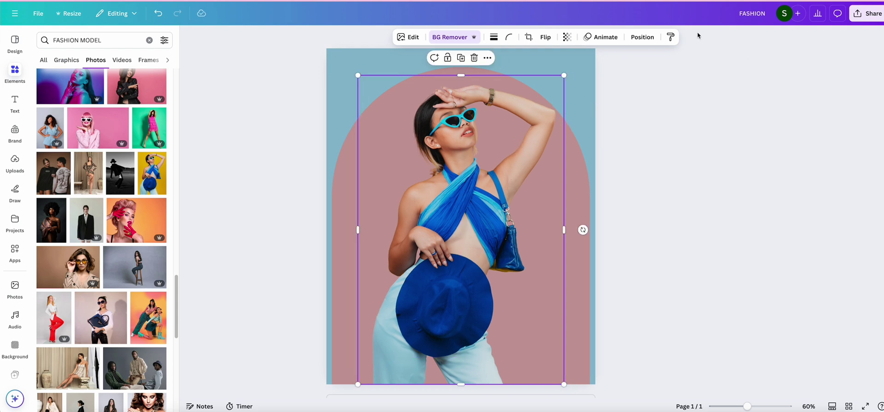
pyautogui.click(275, 98)
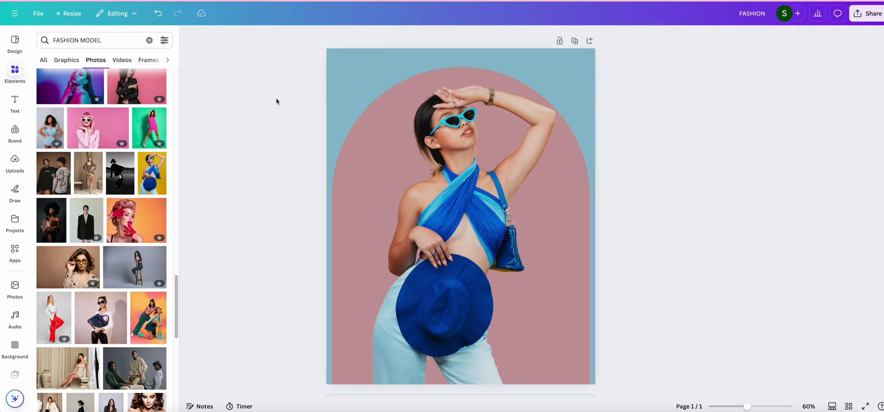
# Add a heading with the word "Fashion" repeated on four lines
pyautogui.click(14, 101)
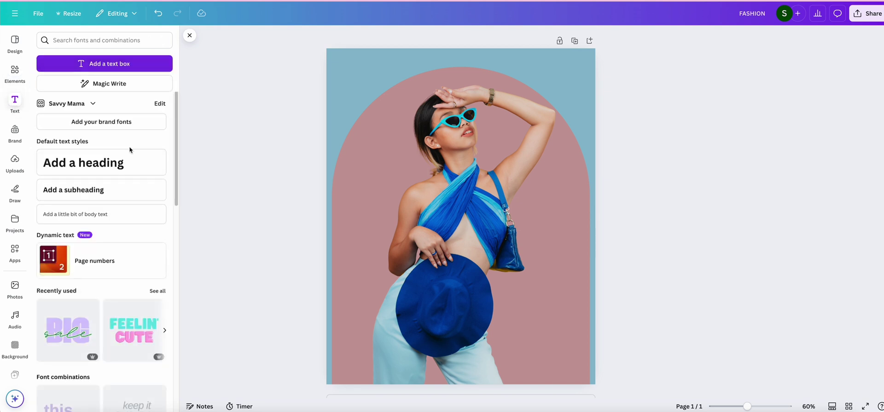
pyautogui.click(95, 160)
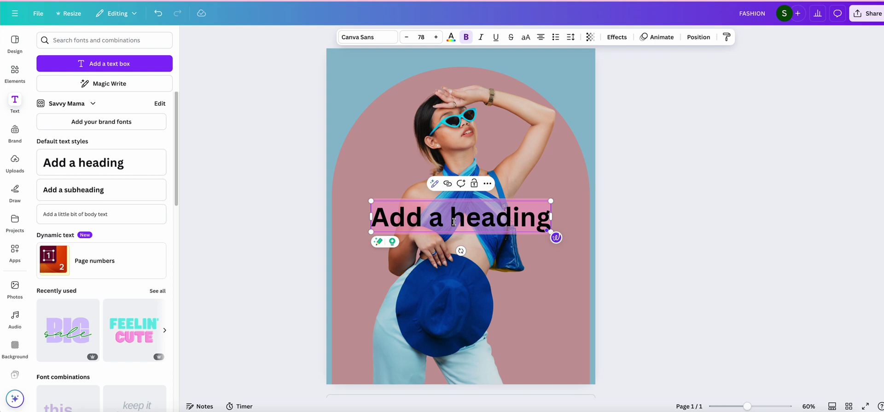
pyautogui.write('Fas')
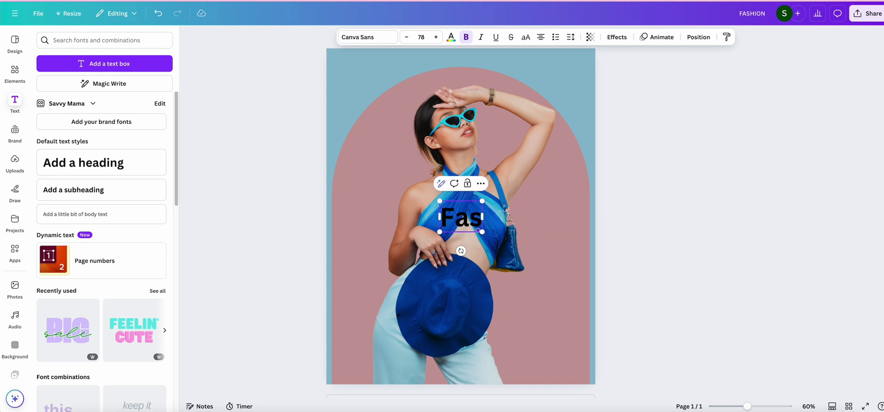
pyautogui.write('hion')
pyautogui.press('Return')
pyautogui.write('Fashion')
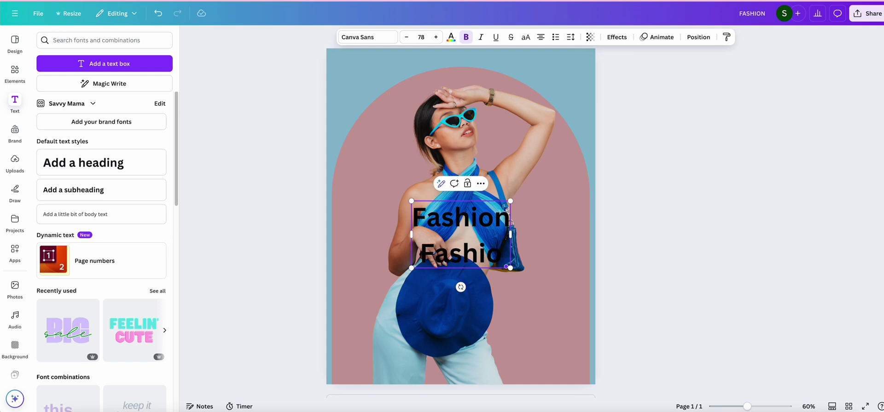
pyautogui.press('Return')
pyautogui.write('Fashion')
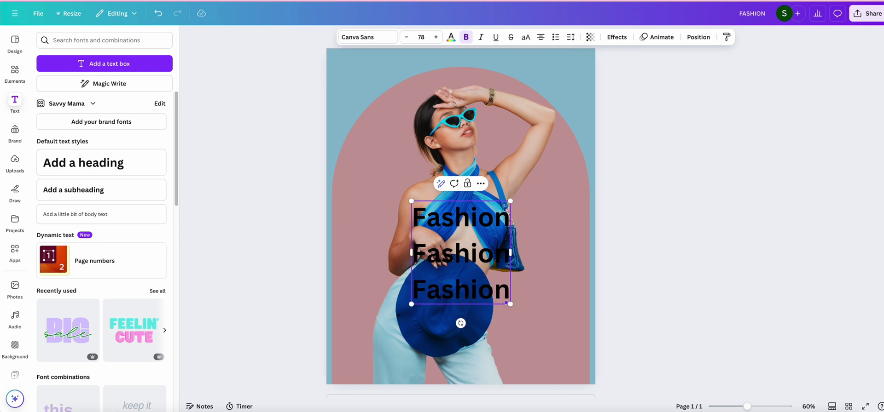
pyautogui.press('Return')
pyautogui.write('Fash')
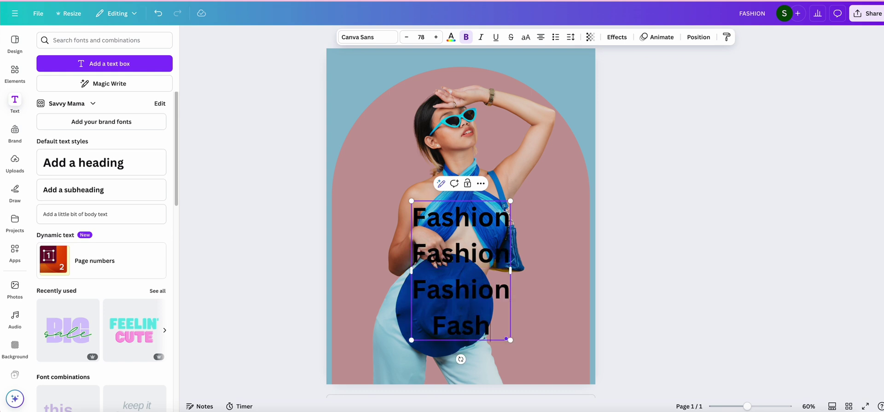
pyautogui.write('ion')
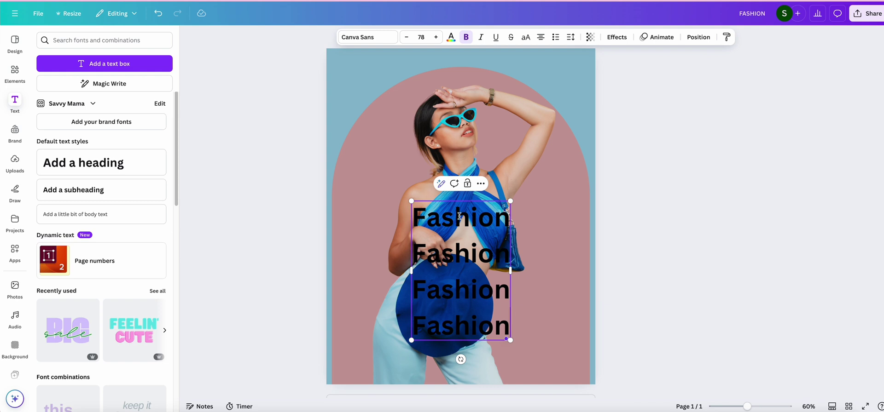
# Set the heading's font to Bernoru Condensed and enlarge the text to about size 118
pyautogui.click(374, 38)
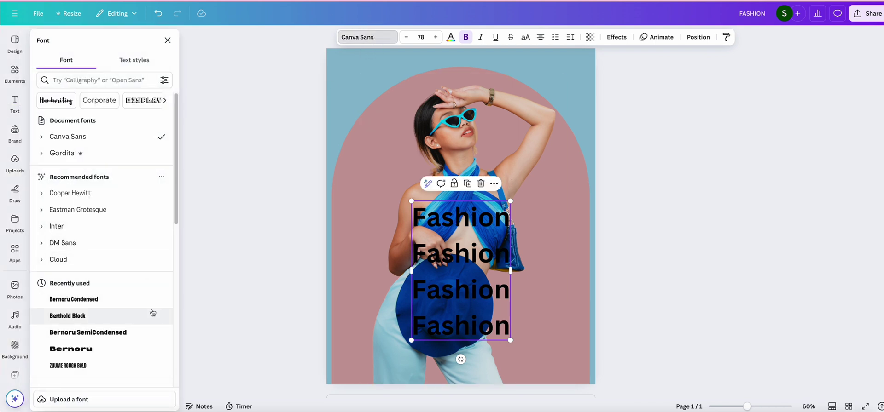
pyautogui.click(129, 306)
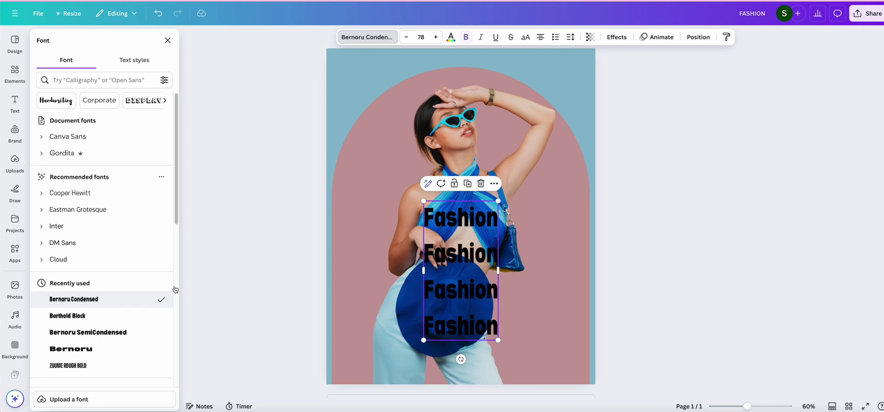
pyautogui.moveTo(496, 200); pyautogui.dragTo(534, 130)
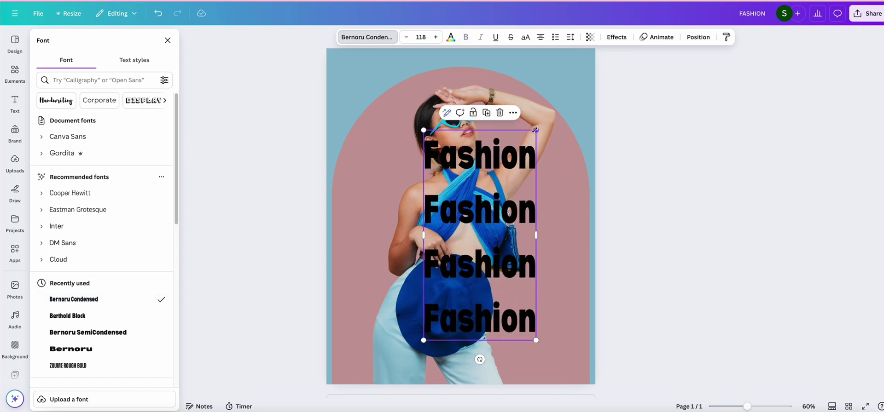
# Make the heading all uppercase and tighten its line spacing to 0.85
pyautogui.click(526, 38)
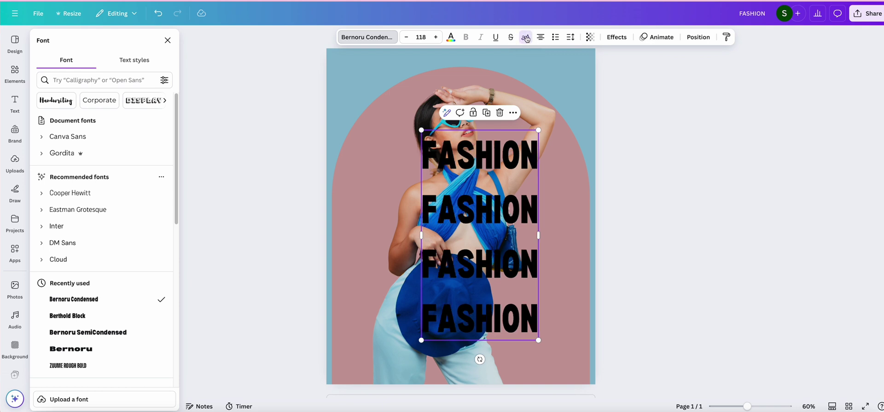
pyautogui.click(571, 38)
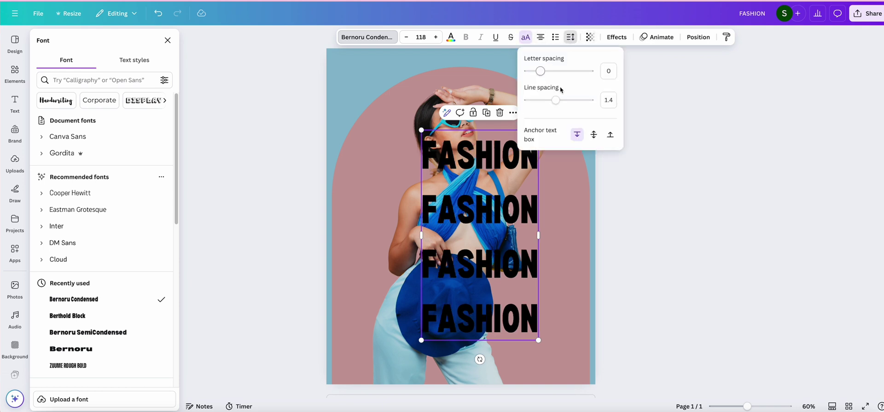
pyautogui.moveTo(556, 100); pyautogui.dragTo(539, 100)
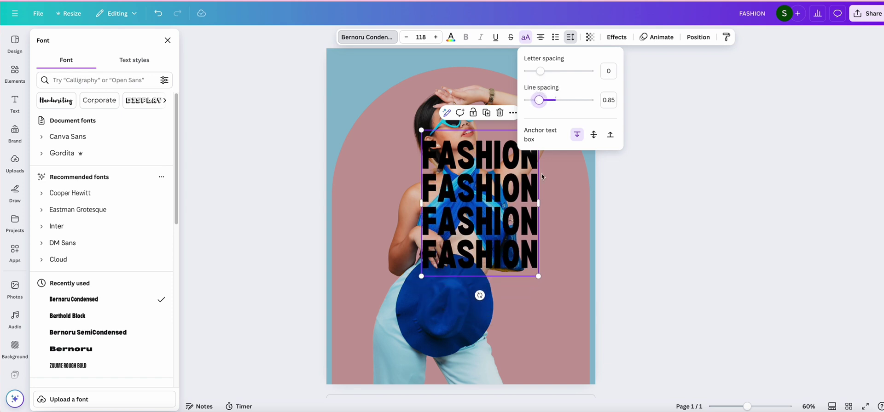
pyautogui.click(560, 239)
# Change the text colour of the four-line FASHION heading to white
pyautogui.click(480, 189)
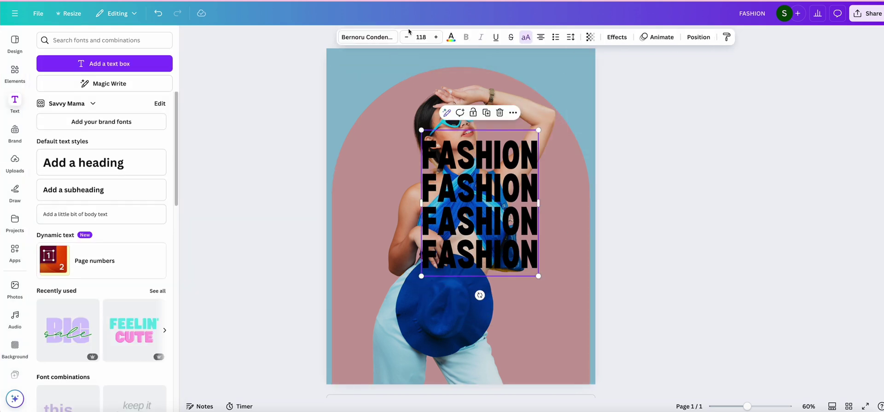
pyautogui.click(452, 33)
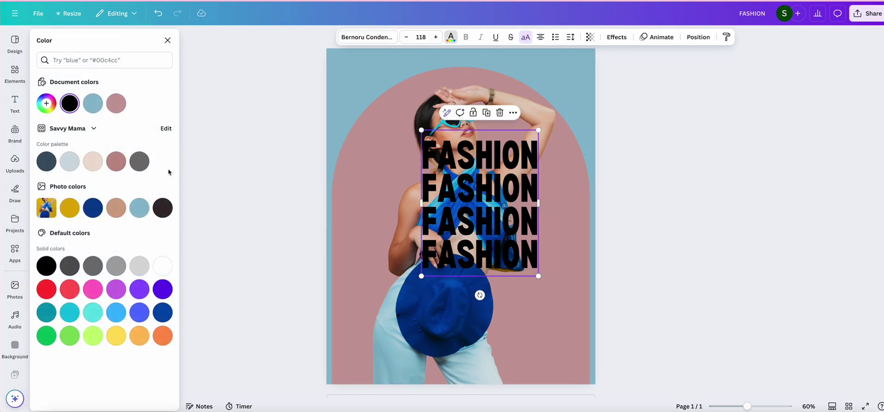
pyautogui.click(162, 266)
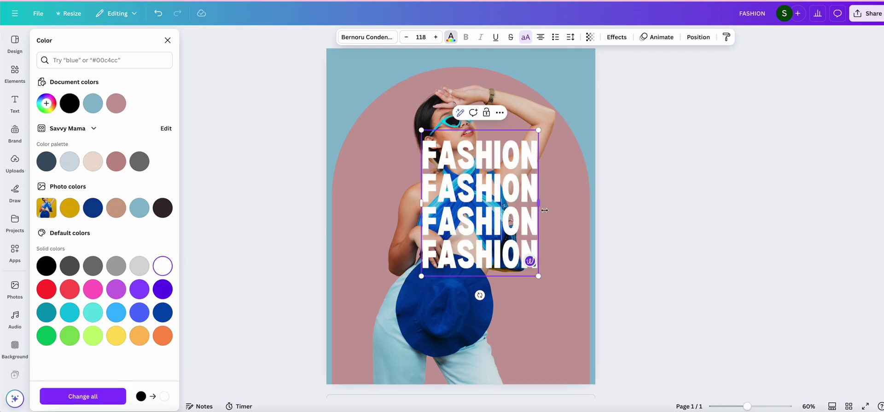
# Recolour the pink arch shape with the dark blue taken from the photo colours
pyautogui.click(551, 193)
pyautogui.click(639, 184)
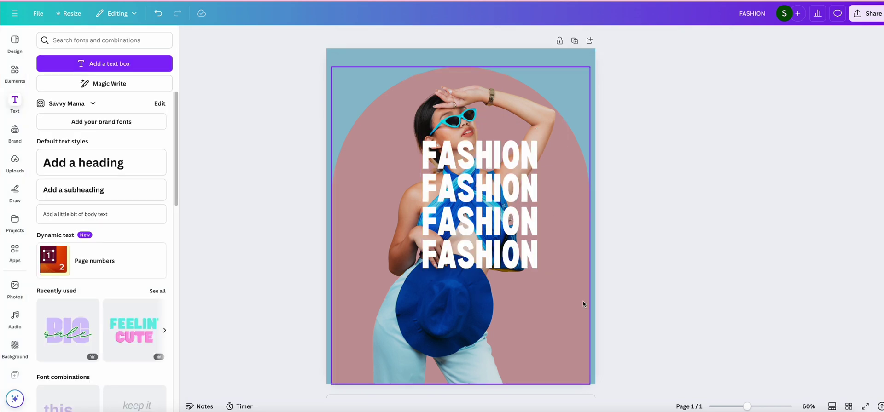
pyautogui.click(574, 184)
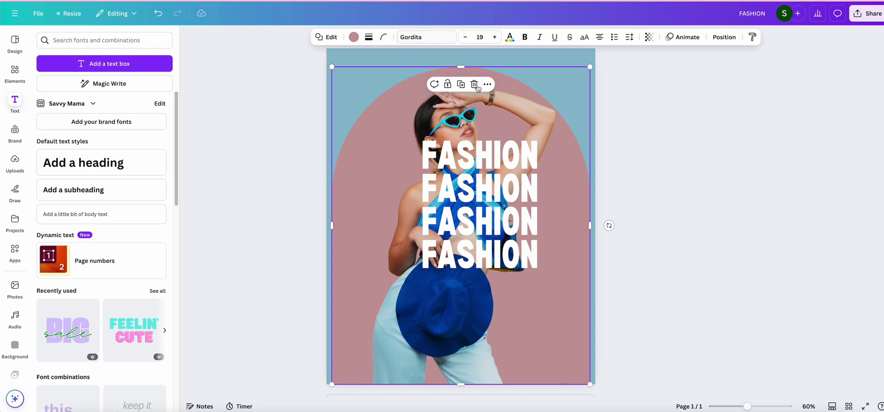
pyautogui.click(353, 37)
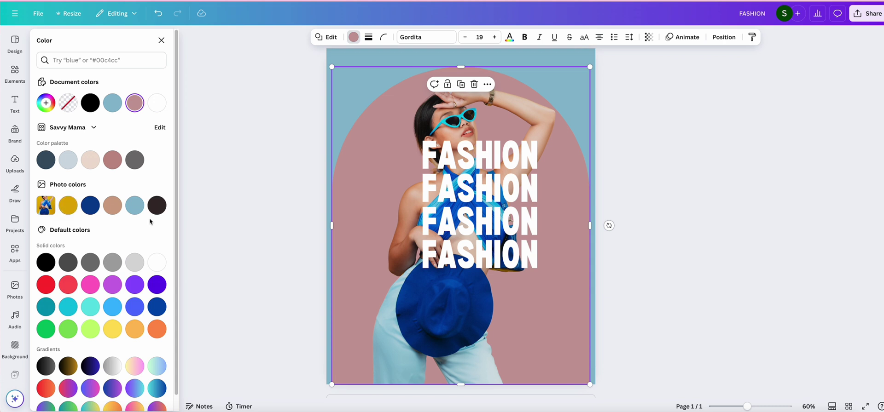
pyautogui.click(91, 206)
# Enlarge the FASHION heading to about size 227 and centre it across the arch, over the model's body
pyautogui.click(458, 201)
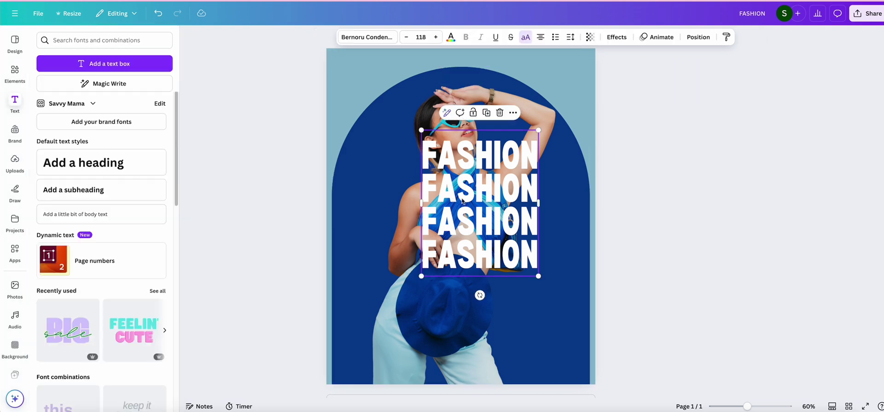
pyautogui.moveTo(489, 203); pyautogui.dragTo(426, 179)
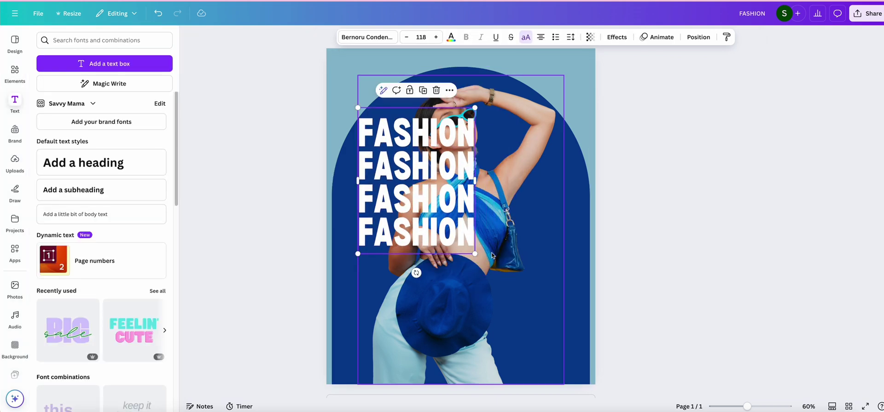
pyautogui.moveTo(475, 254); pyautogui.dragTo(600, 366)
pyautogui.moveTo(539, 227)
pyautogui.mouseDown()
pyautogui.moveTo(527, 229)
pyautogui.moveTo(533, 233)
pyautogui.mouseUp()
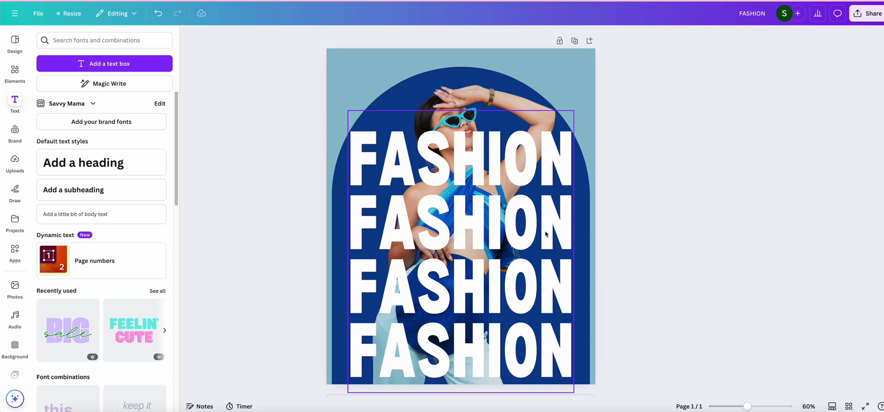
# Duplicate the four-line FASHION heading and align the copy exactly over the original
pyautogui.click(467, 167)
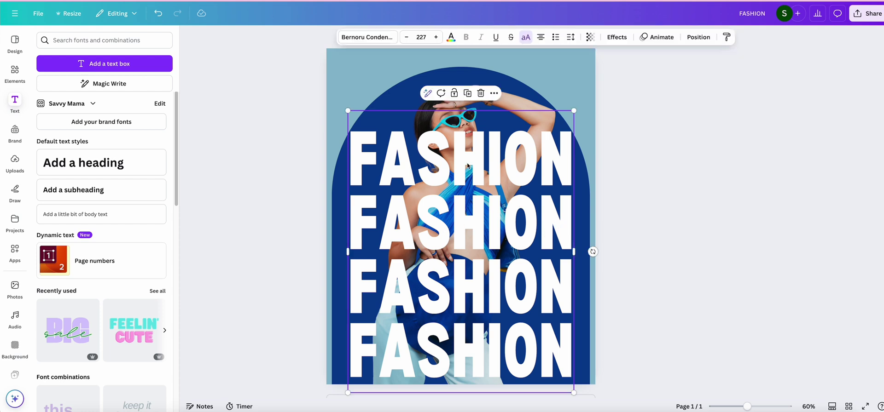
pyautogui.click(468, 94)
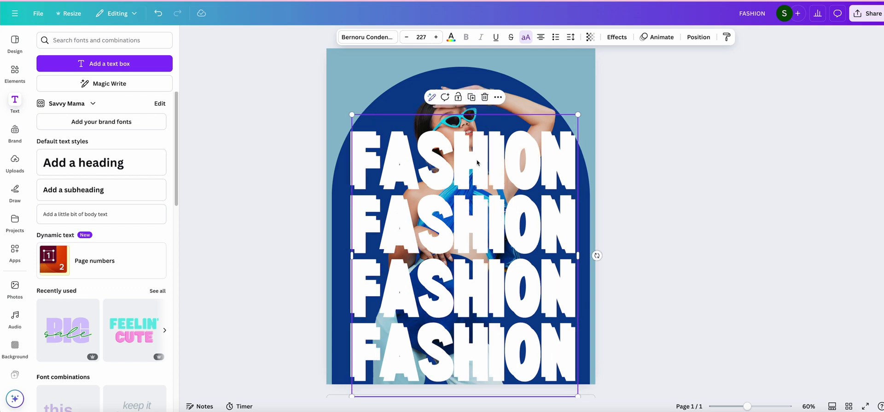
pyautogui.moveTo(473, 158); pyautogui.dragTo(472, 155)
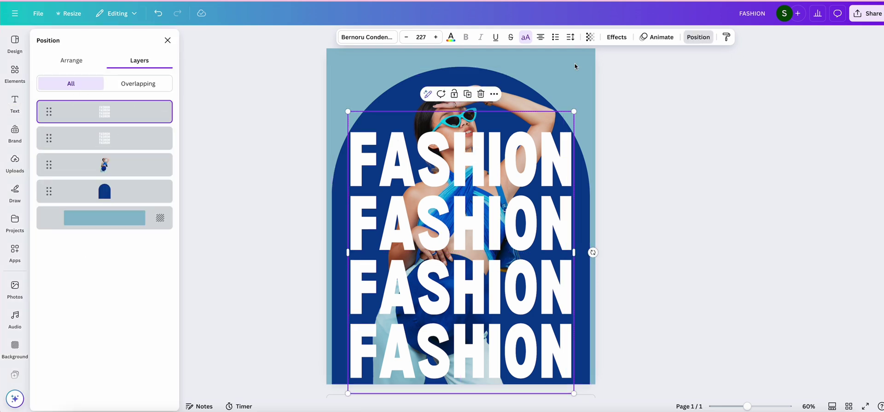
# Apply the Hollow text effect to the top copy of the FASHION heading, keeping it aligned with the original
pyautogui.click(616, 37)
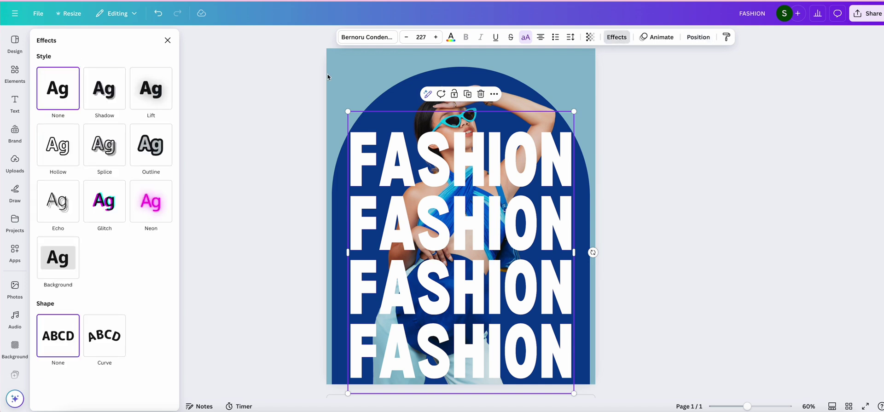
pyautogui.click(59, 160)
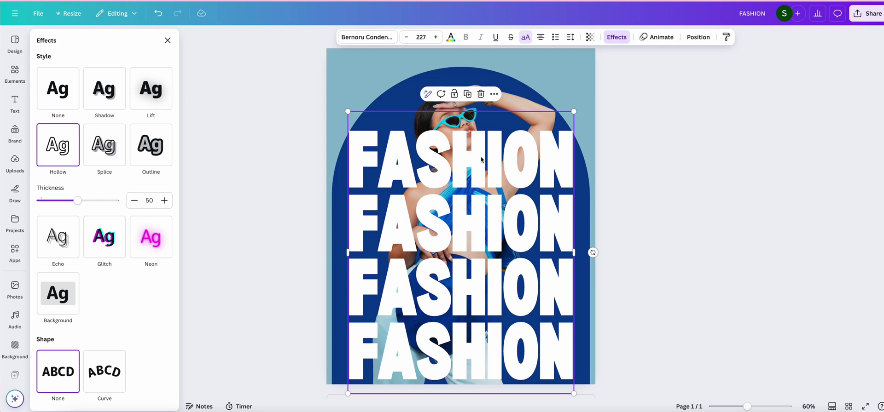
pyautogui.moveTo(481, 159)
pyautogui.mouseDown()
pyautogui.moveTo(483, 170)
pyautogui.moveTo(482, 157)
pyautogui.mouseUp()
pyautogui.click(511, 299)
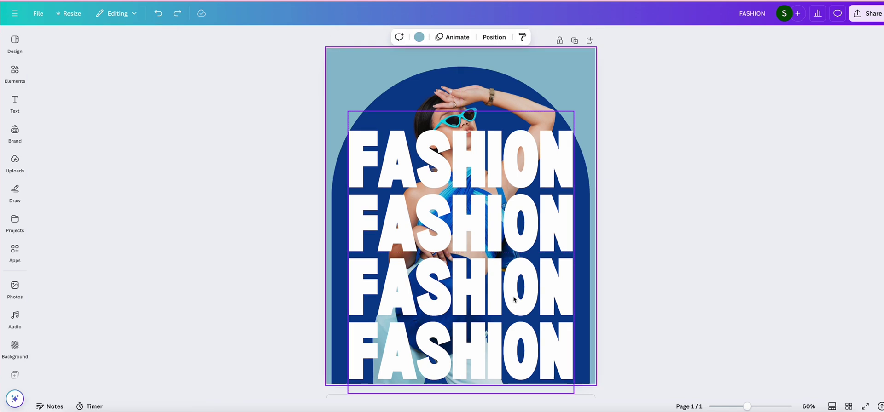
# Move the model photo's layer between the hollow heading and the solid heading
pyautogui.click(502, 297)
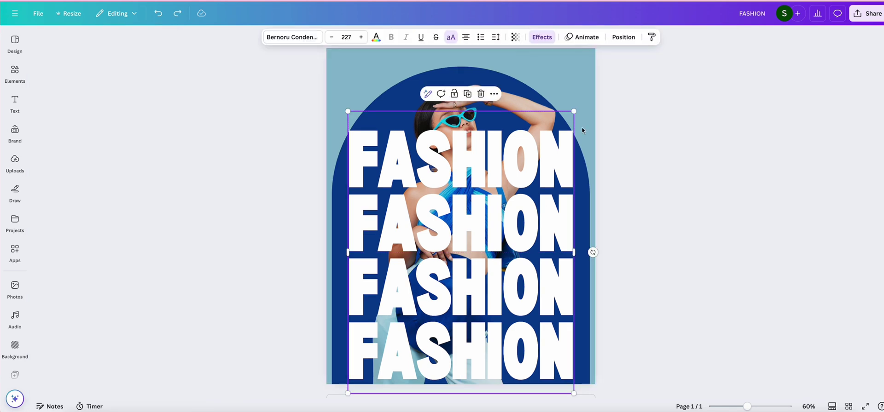
pyautogui.click(623, 37)
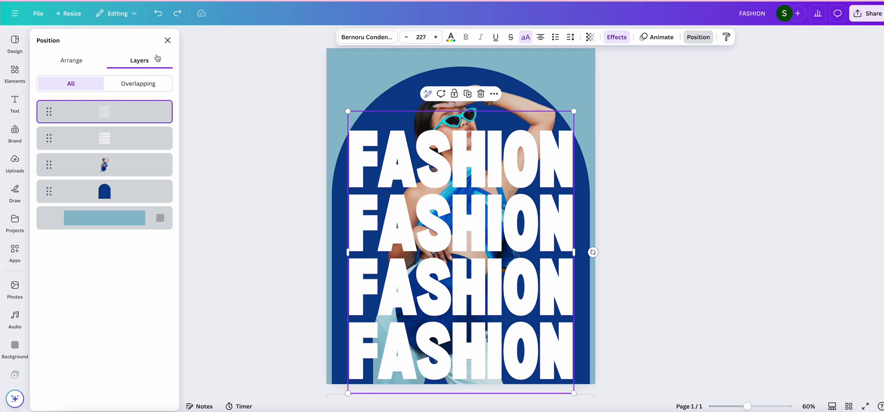
pyautogui.moveTo(109, 165); pyautogui.dragTo(109, 124)
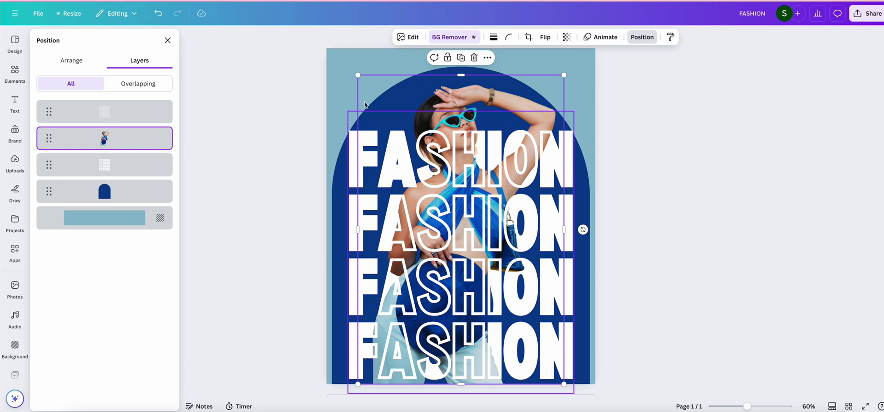
# Reduce the Hollow effect's thickness on the top FASHION heading to a thin outline
pyautogui.click(125, 115)
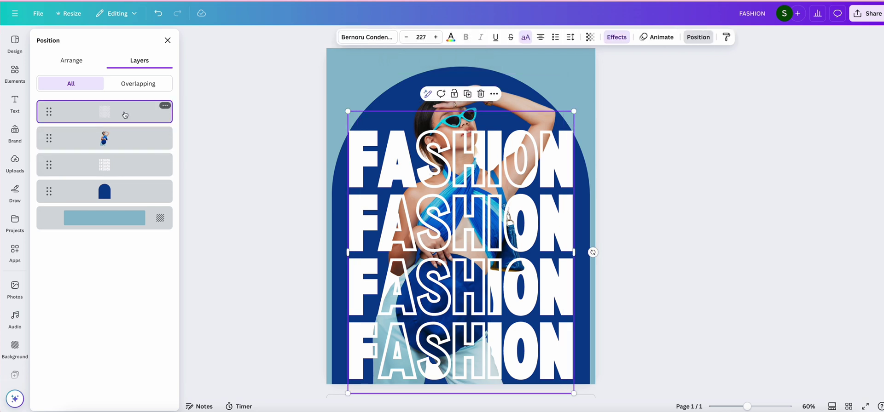
pyautogui.click(616, 38)
pyautogui.moveTo(73, 198); pyautogui.dragTo(51, 201)
pyautogui.moveTo(71, 201); pyautogui.dragTo(44, 200)
pyautogui.click(609, 339)
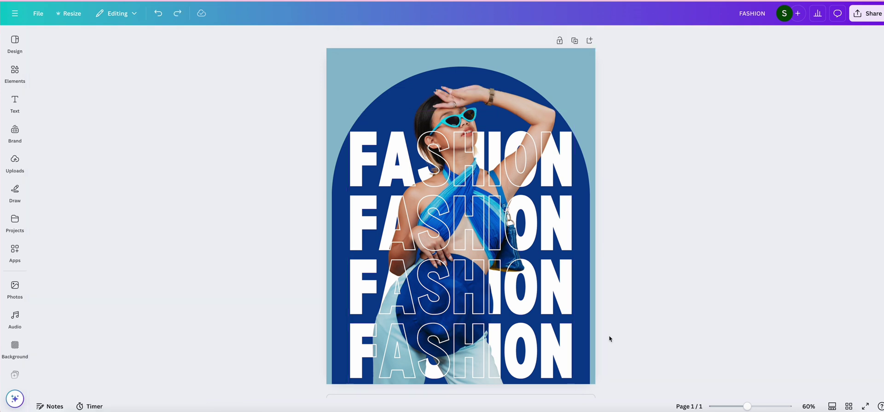